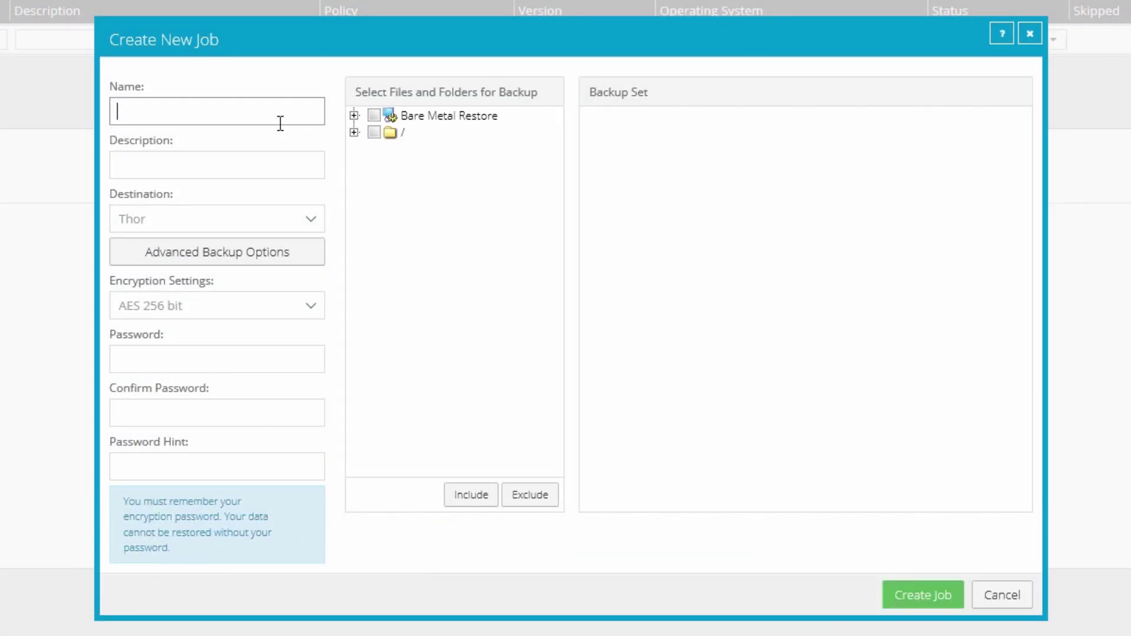
# Name the job BMR and add Bare Metal Restore to the backup set.
pyautogui.write('BMR')
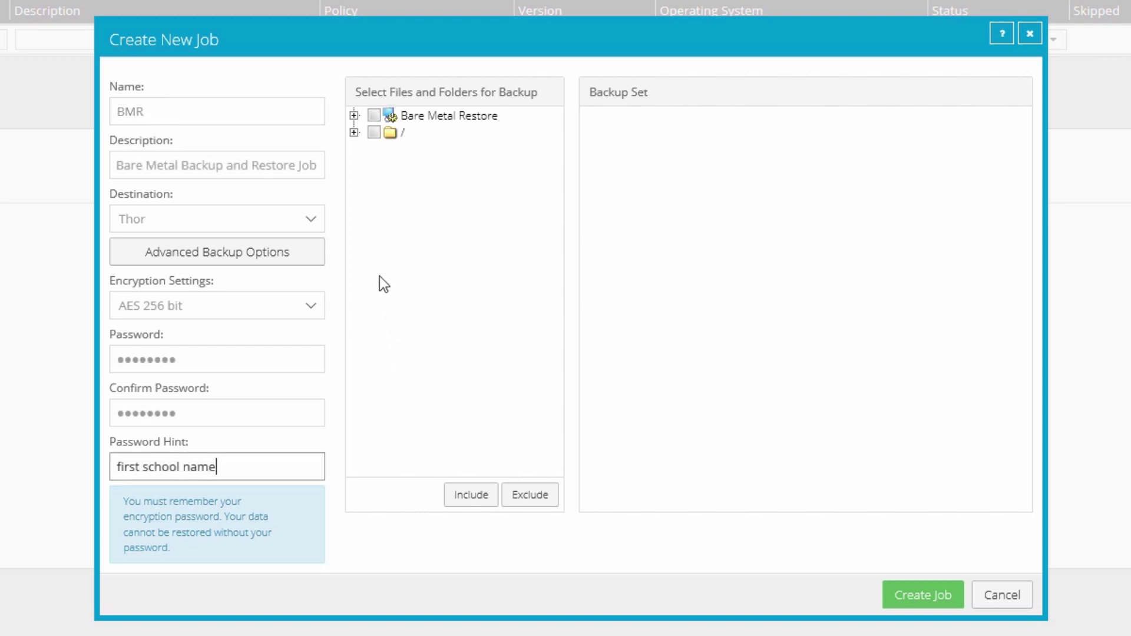
pyautogui.click(374, 116)
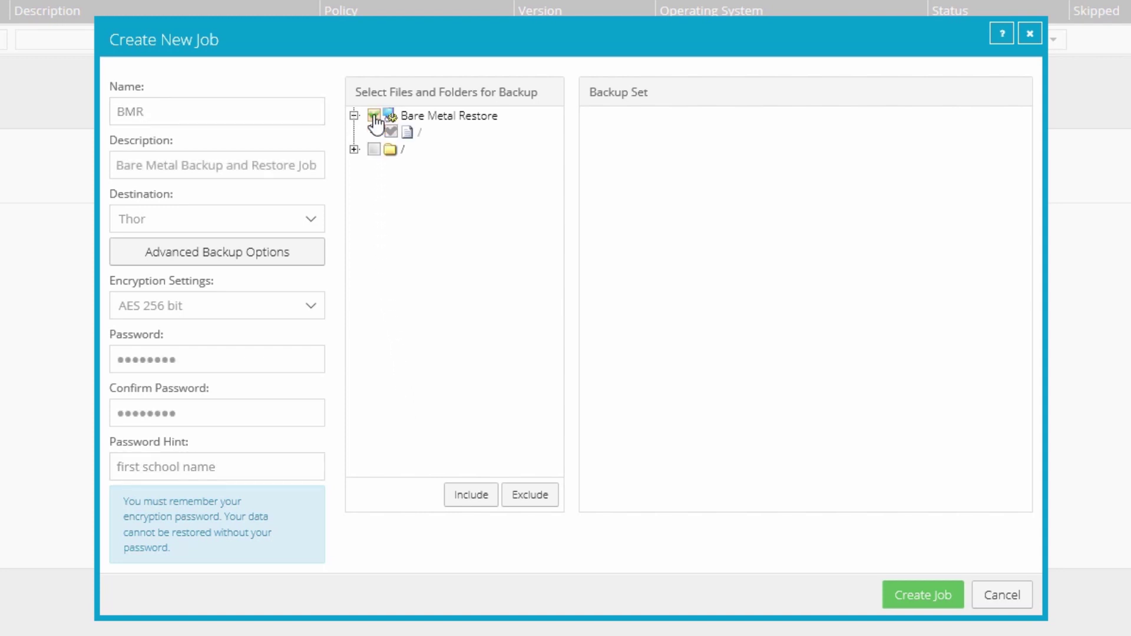
pyautogui.click(472, 502)
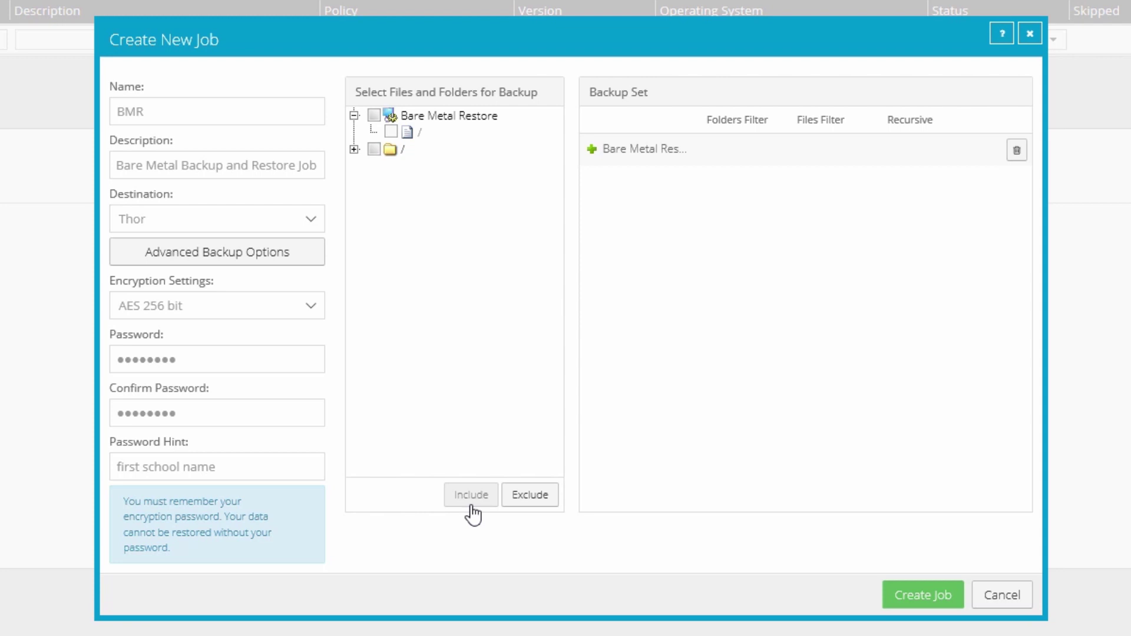
# Exclude the tmp folder under the root from the backup set and create the job.
pyautogui.click(355, 149)
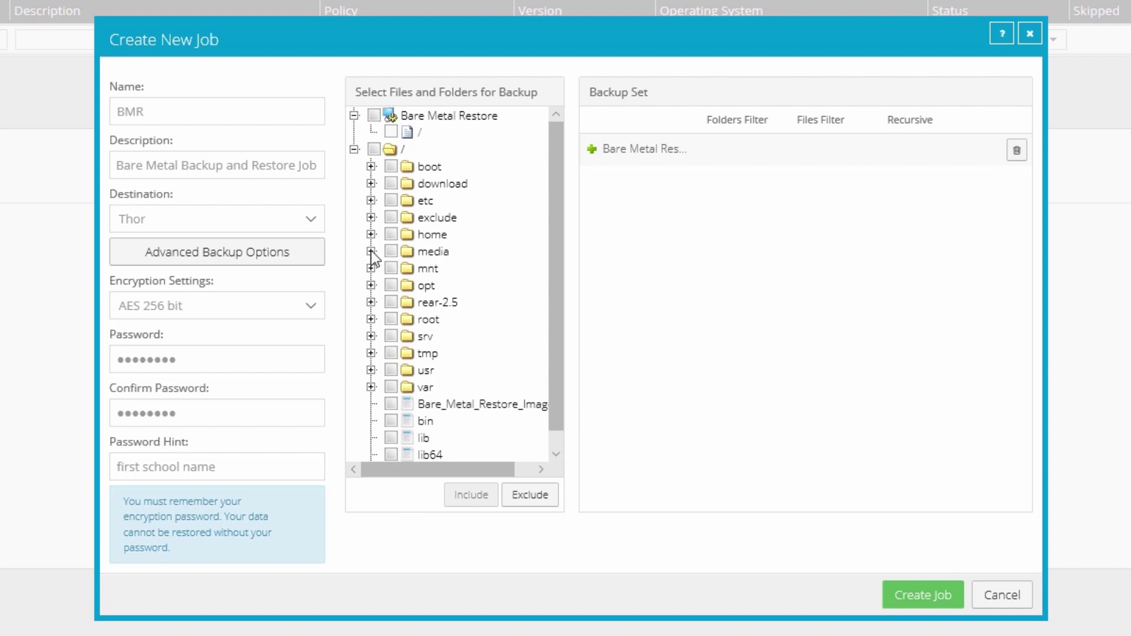
pyautogui.click(392, 354)
pyautogui.click(530, 496)
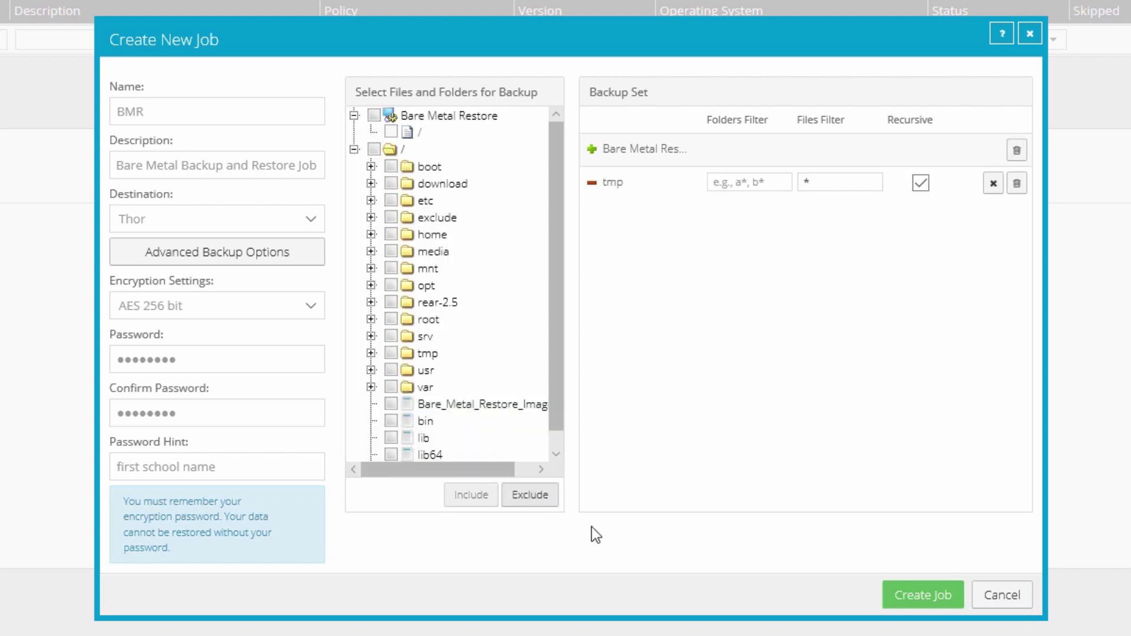
pyautogui.click(924, 596)
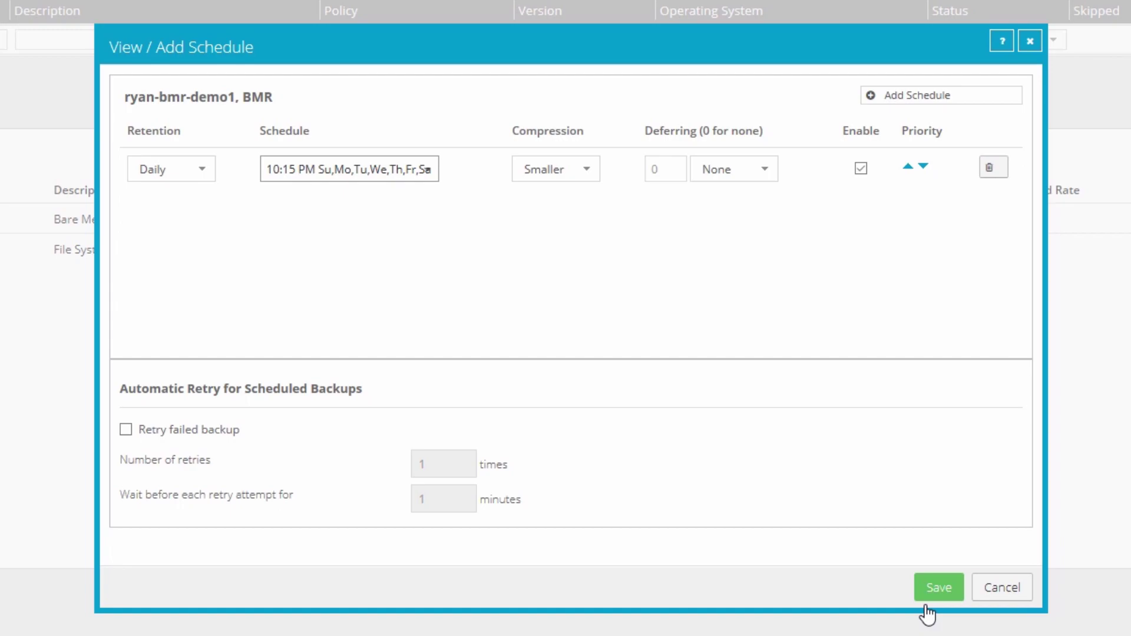
# Save the daily 10:15 PM schedule and start the first BMR backup to Thor.
pyautogui.click(935, 594)
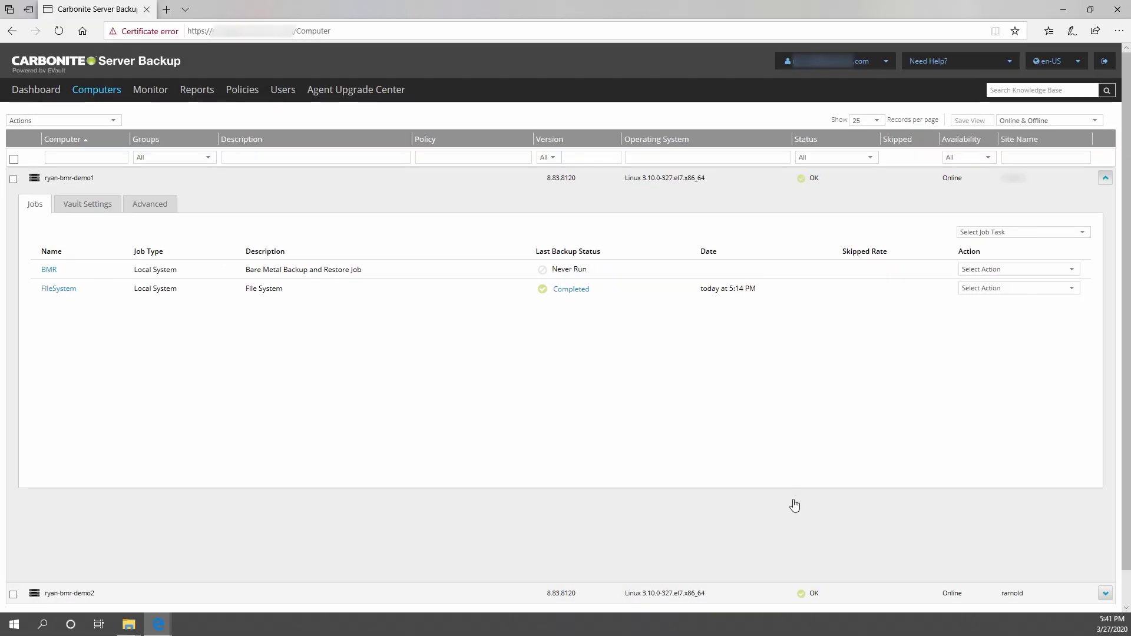
pyautogui.click(1072, 270)
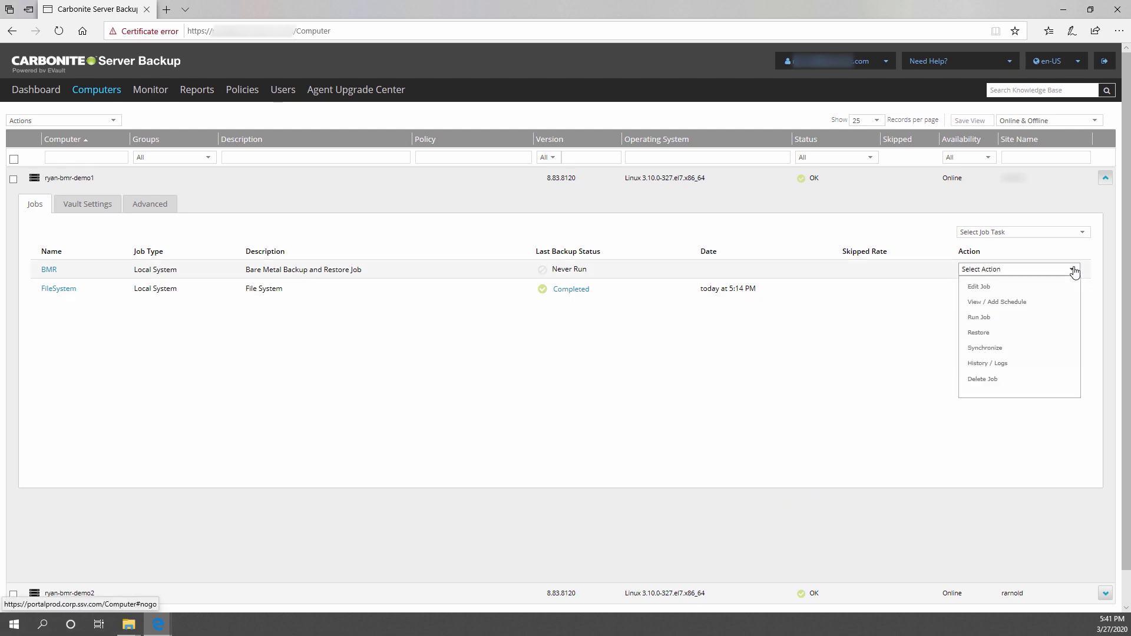
pyautogui.click(1048, 319)
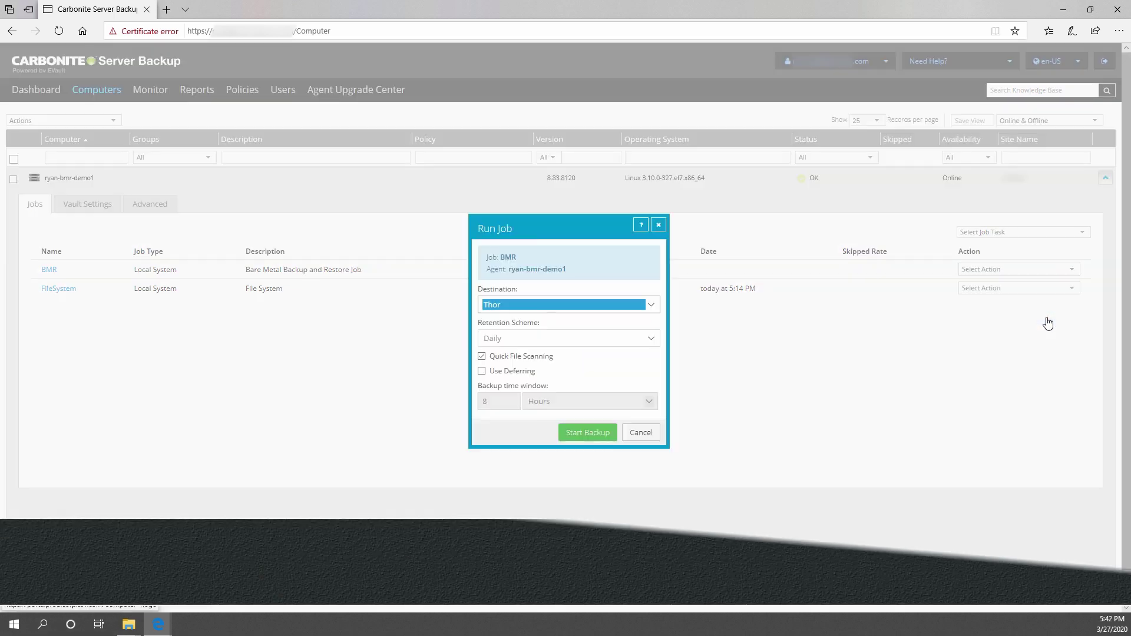
pyautogui.click(581, 436)
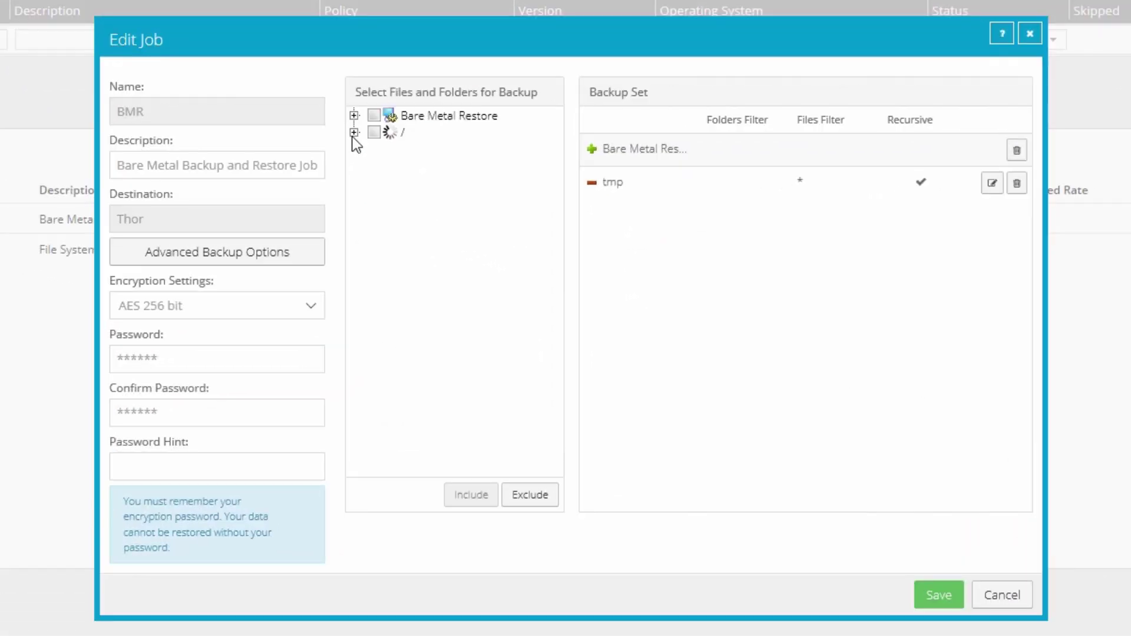
# Confirm Bare_Metal_Restore_Image.iso is at the root, cancel without changes, and check the Completed status.
pyautogui.click(434, 215)
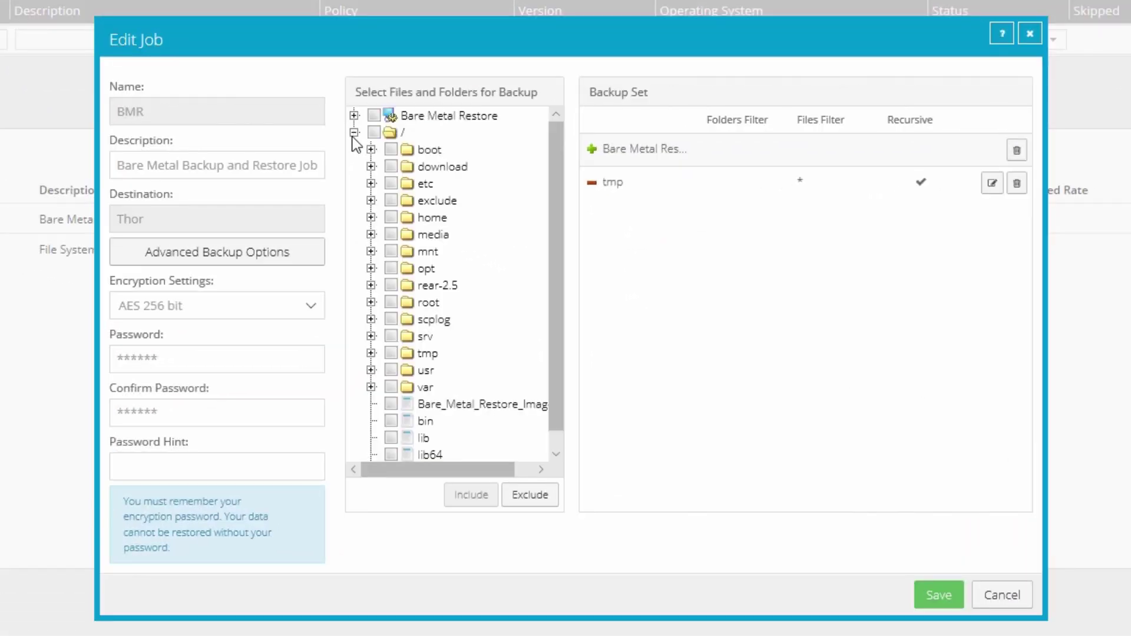
pyautogui.scroll(-1, 557, 338)
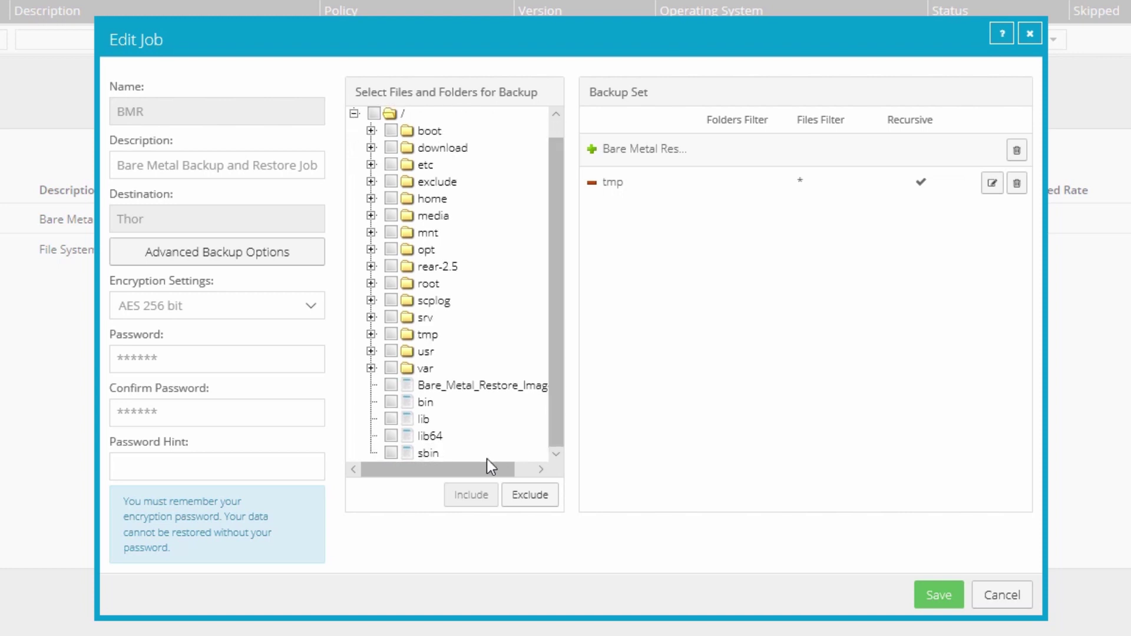
pyautogui.moveTo(493, 469); pyautogui.dragTo(529, 472)
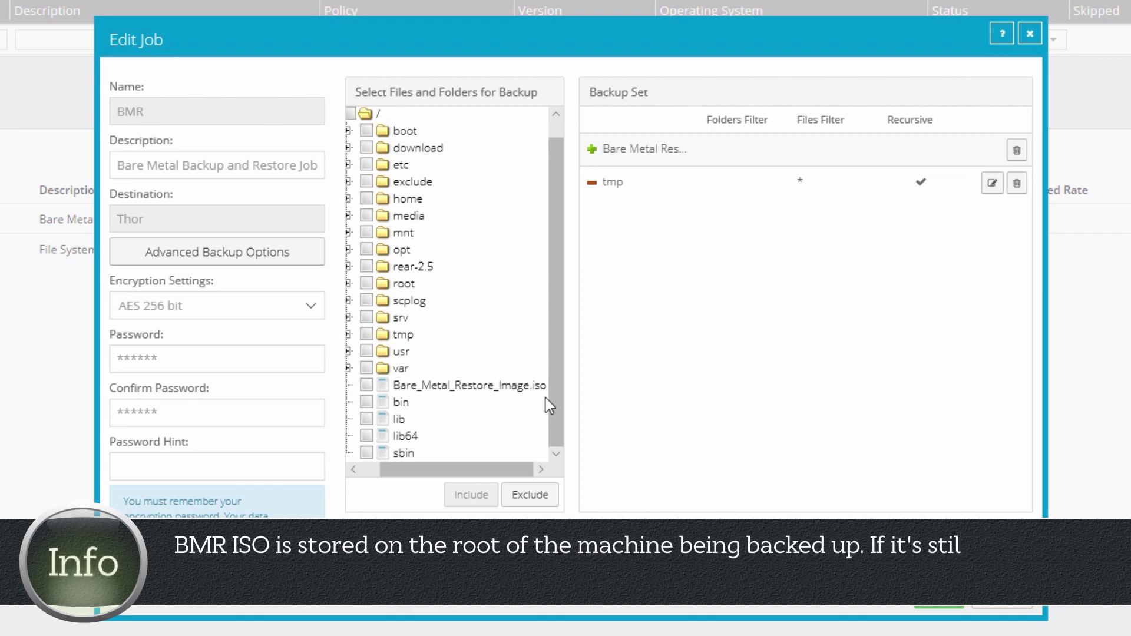
pyautogui.click(1034, 607)
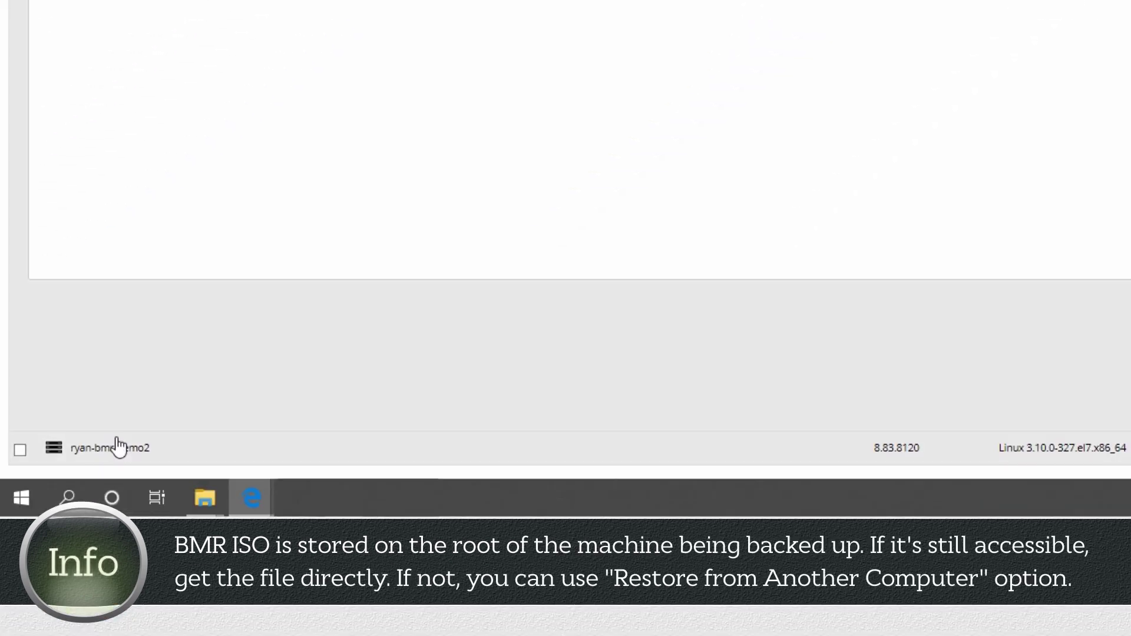
pyautogui.click(118, 448)
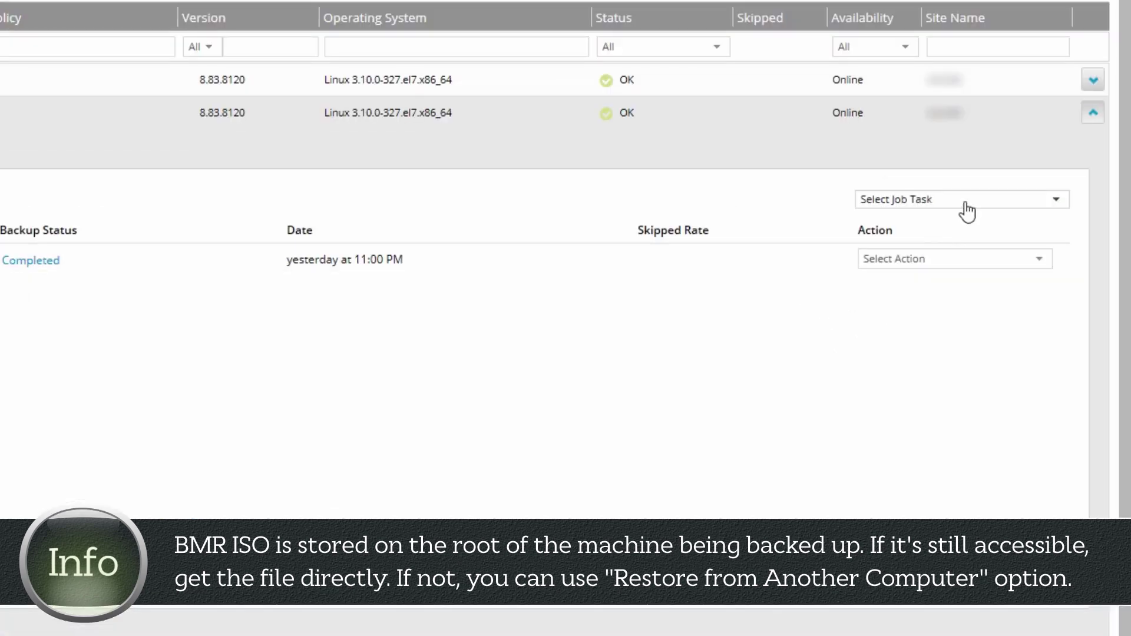
pyautogui.click(963, 202)
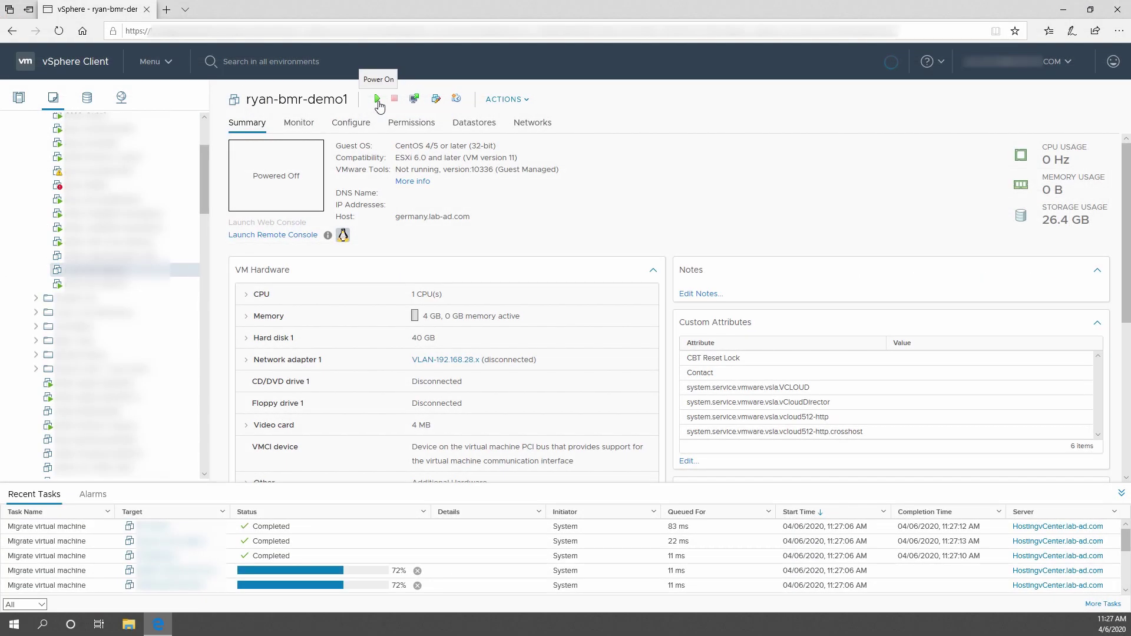
# Power on ryan-bmr-demo1 and open its web console at the Relax-and-Recover v2.5 boot menu.
pyautogui.click(377, 100)
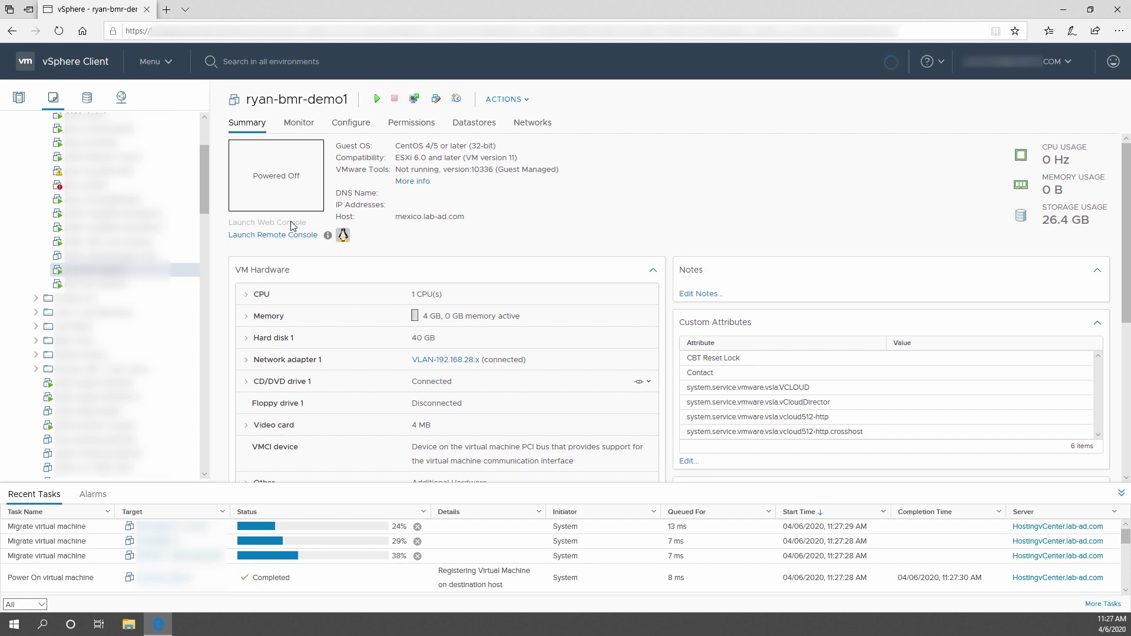
pyautogui.click(293, 224)
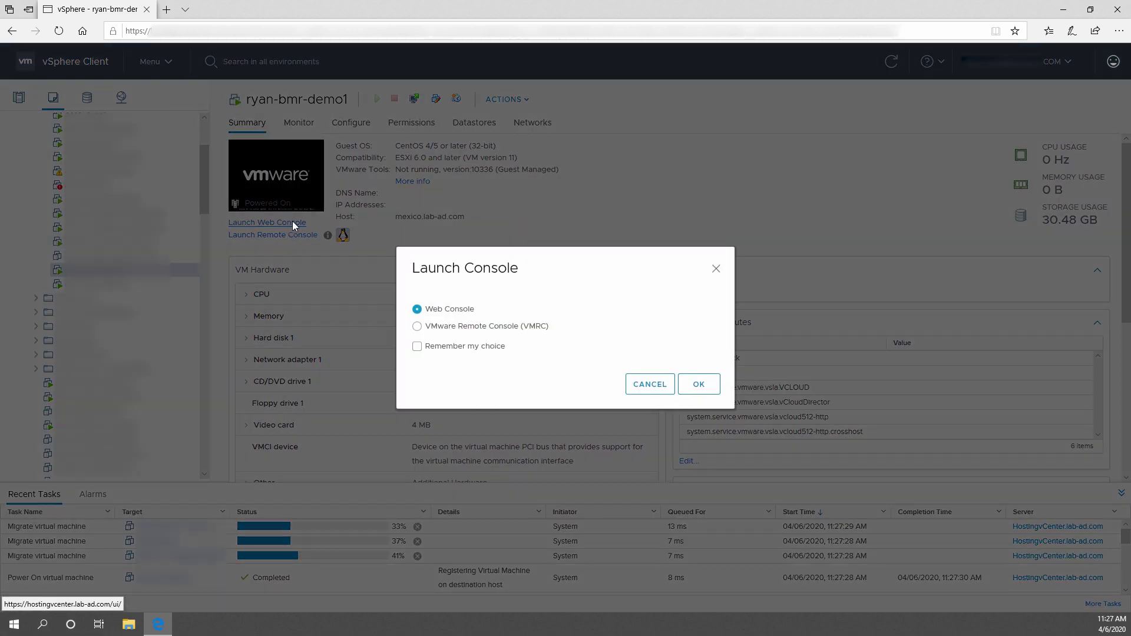
pyautogui.click(701, 386)
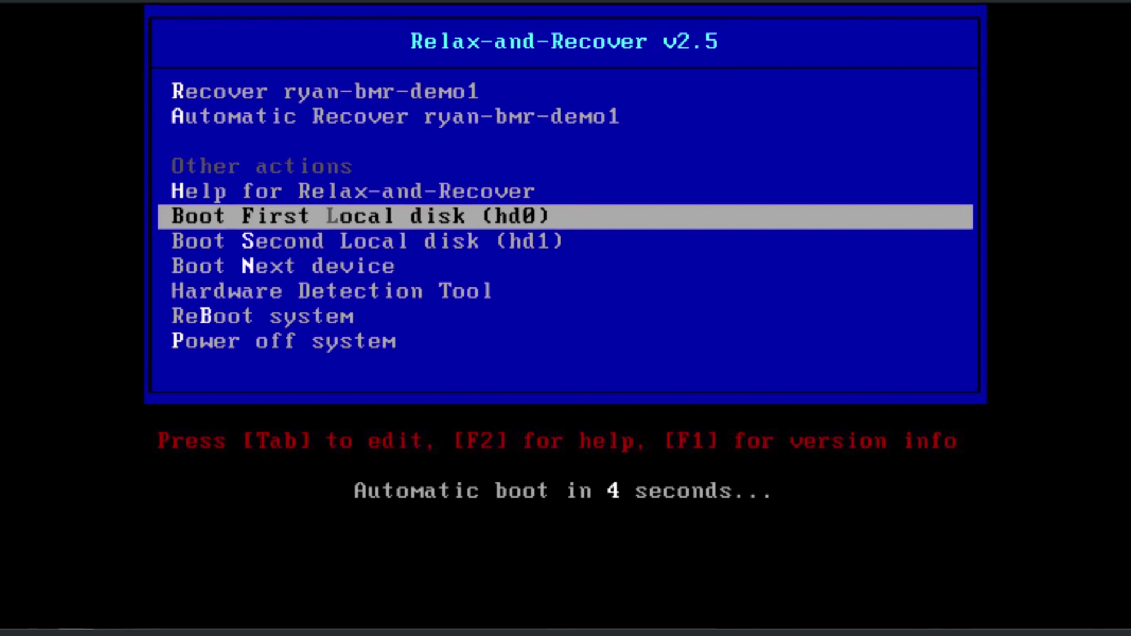
# Boot the Recover ryan-bmr-demo1 entry, log in as root, and enter ./bmragent.
pyautogui.press('Up')
pyautogui.press('Up')
pyautogui.press('Up')
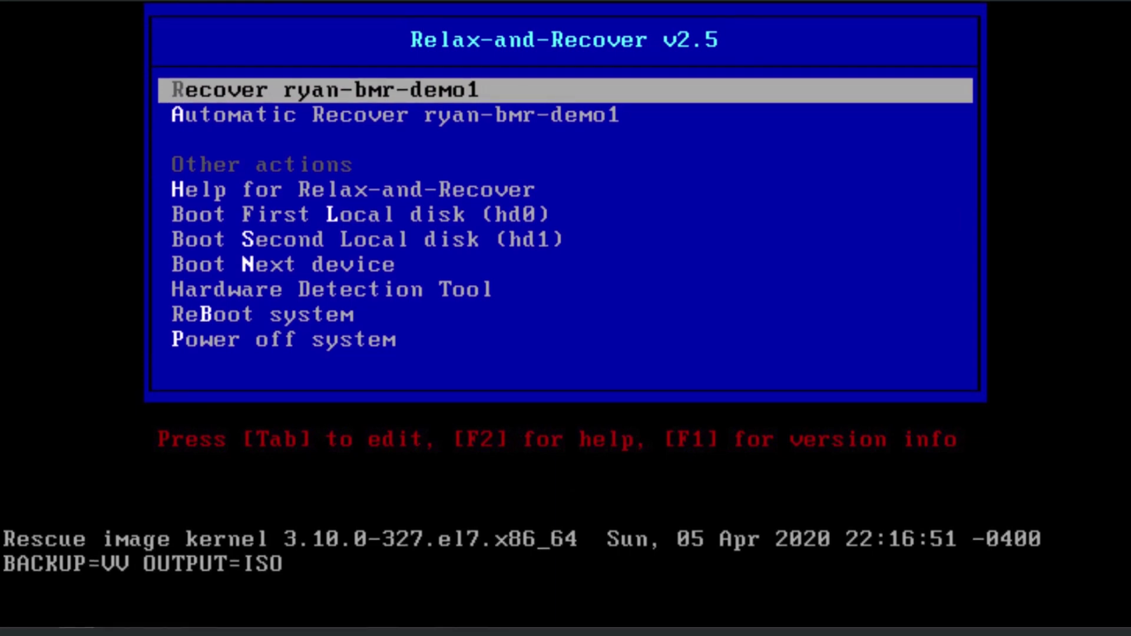
pyautogui.press('Return')
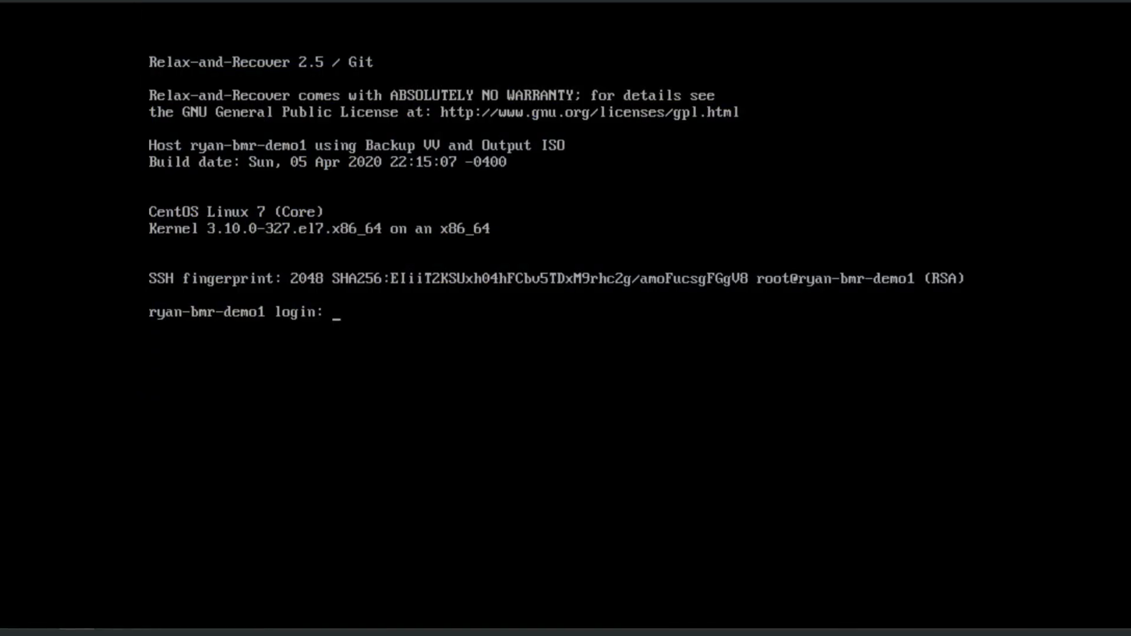
pyautogui.write('root')
pyautogui.press('Return')
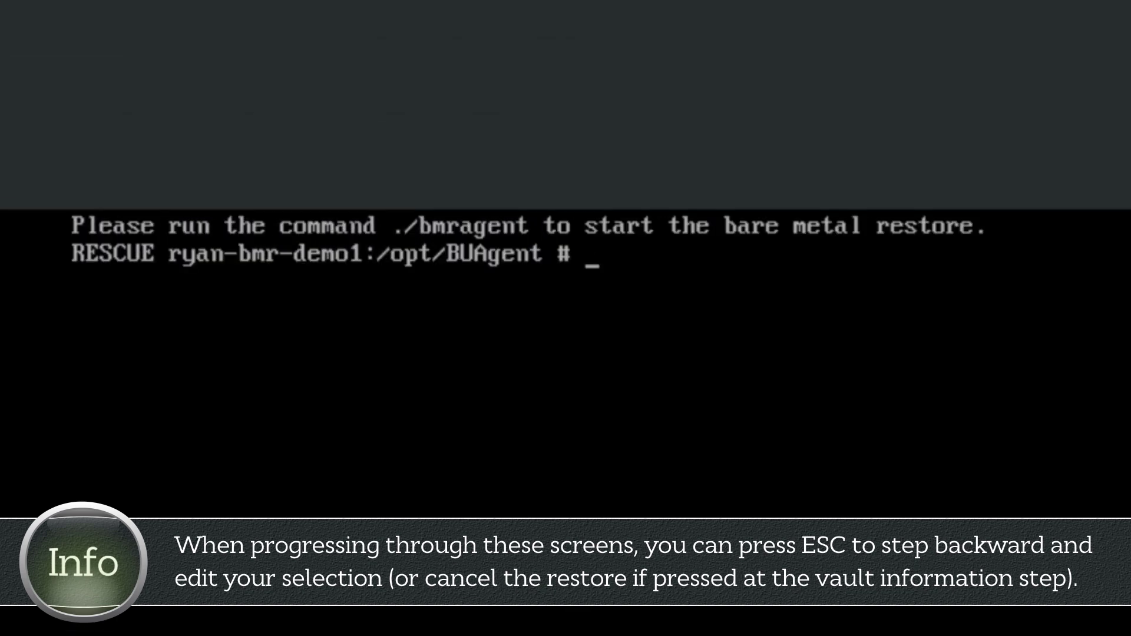
pyautogui.write('./bm')
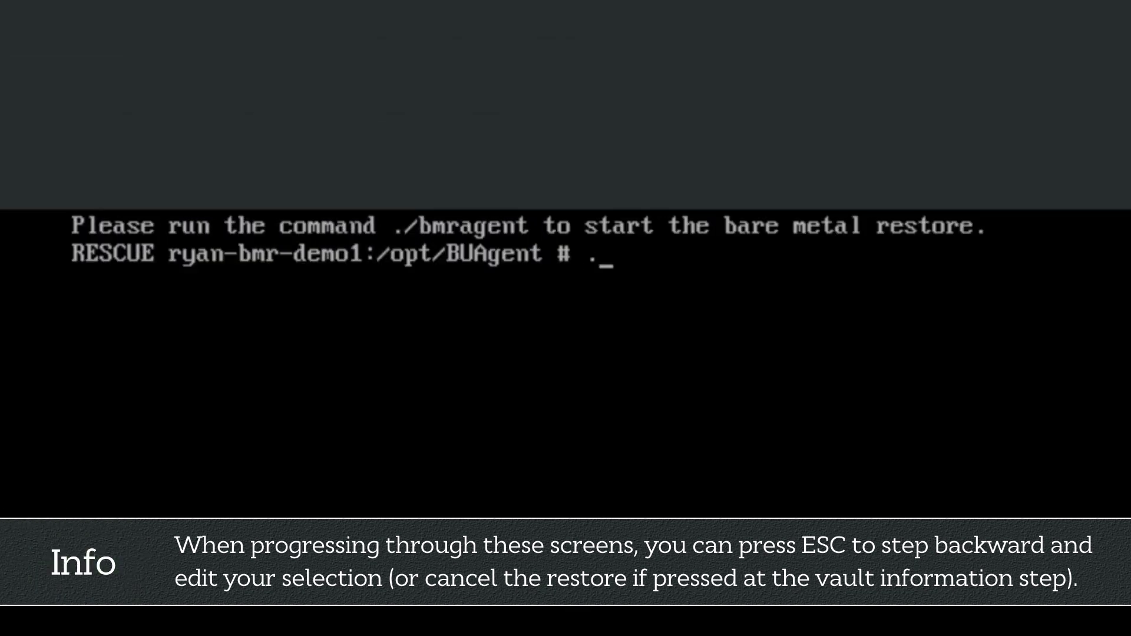
pyautogui.write('ragent')
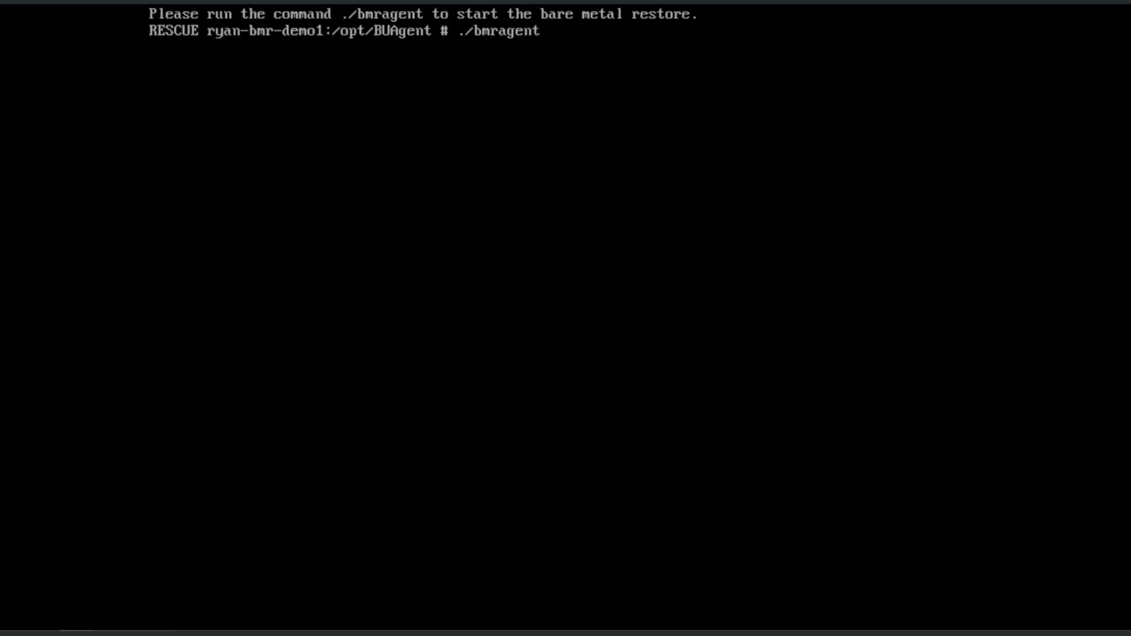
# Run bmragent and connect to vault 192.168.0.250 with the vault login credentials.
pyautogui.press('Return')
pyautogui.press('Return')
pyautogui.press('Return')
pyautogui.press('Return')
pyautogui.press('Return')
pyautogui.press('Return')
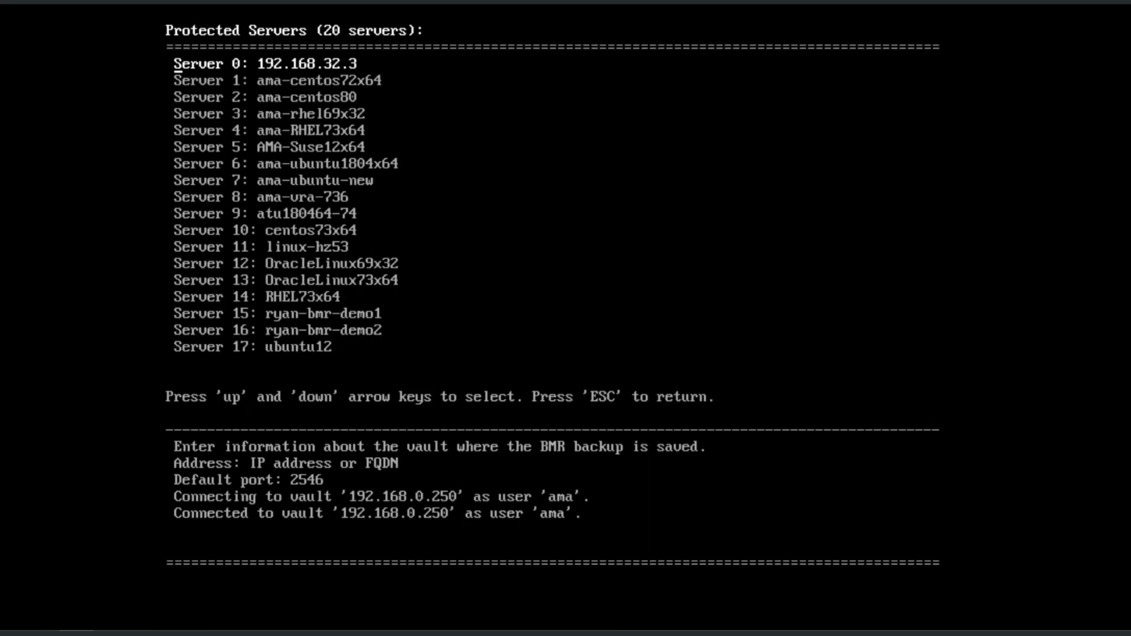
# Select server ryan-bmr-demo1, job BMR and safeset 00000004 for the restore.
pyautogui.press('Down')
pyautogui.press('Down')
pyautogui.press('Down')
pyautogui.press('Down')
pyautogui.press('Down')
pyautogui.press('Down')
pyautogui.press('Down')
pyautogui.press('Down')
pyautogui.press('Down')
pyautogui.press('Down')
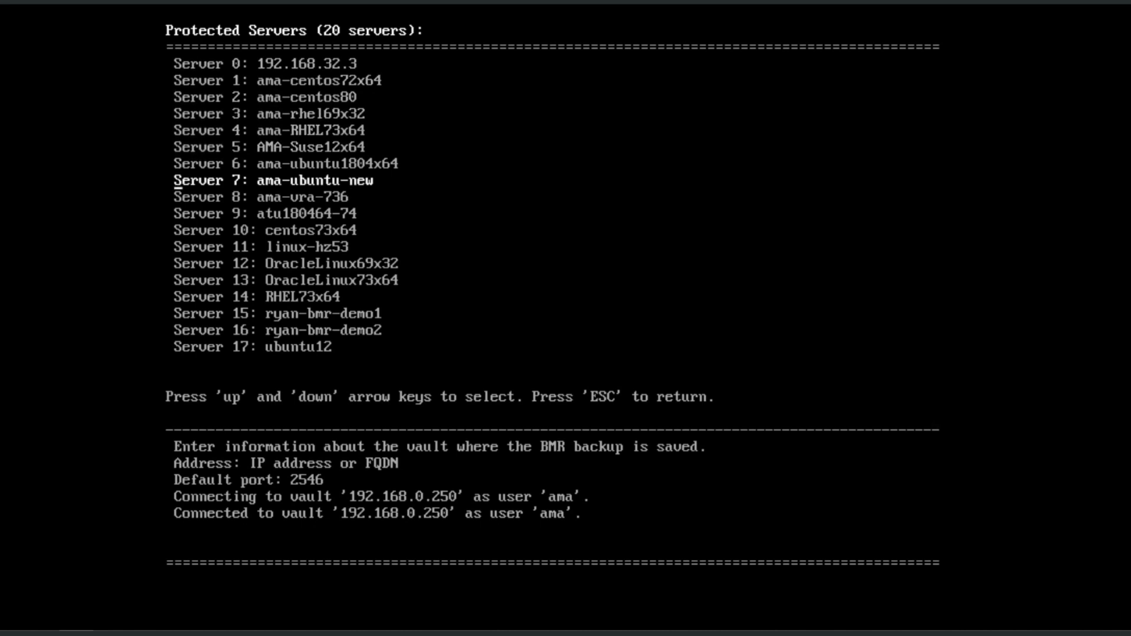
pyautogui.press('Down')
pyautogui.press('Down')
pyautogui.press('Down')
pyautogui.press('Down')
pyautogui.press('Down')
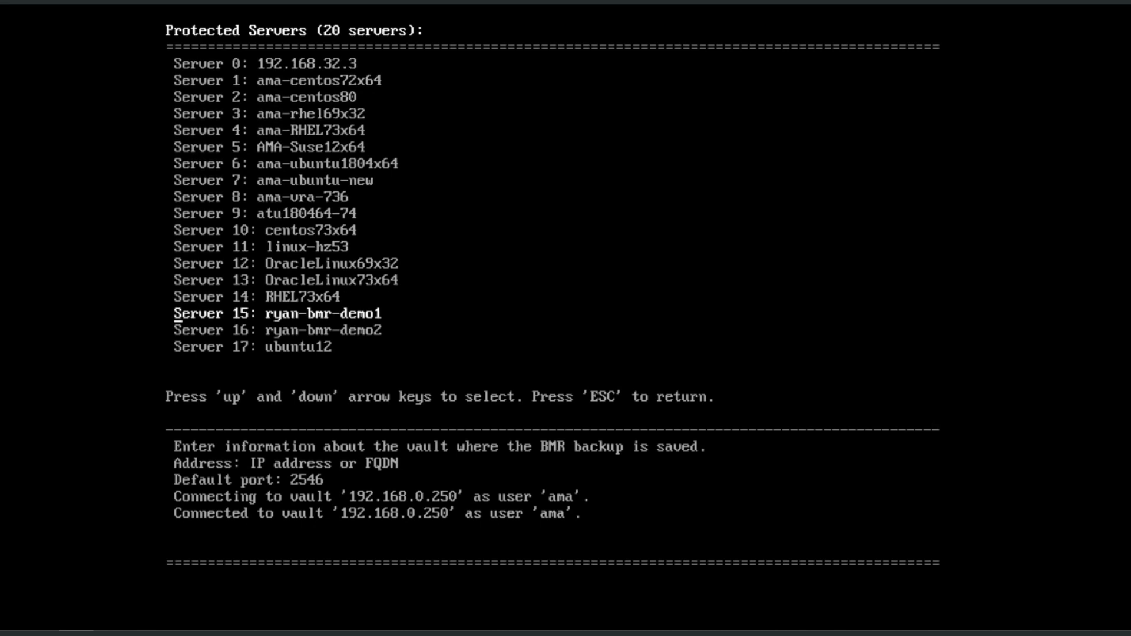
pyautogui.press('Return')
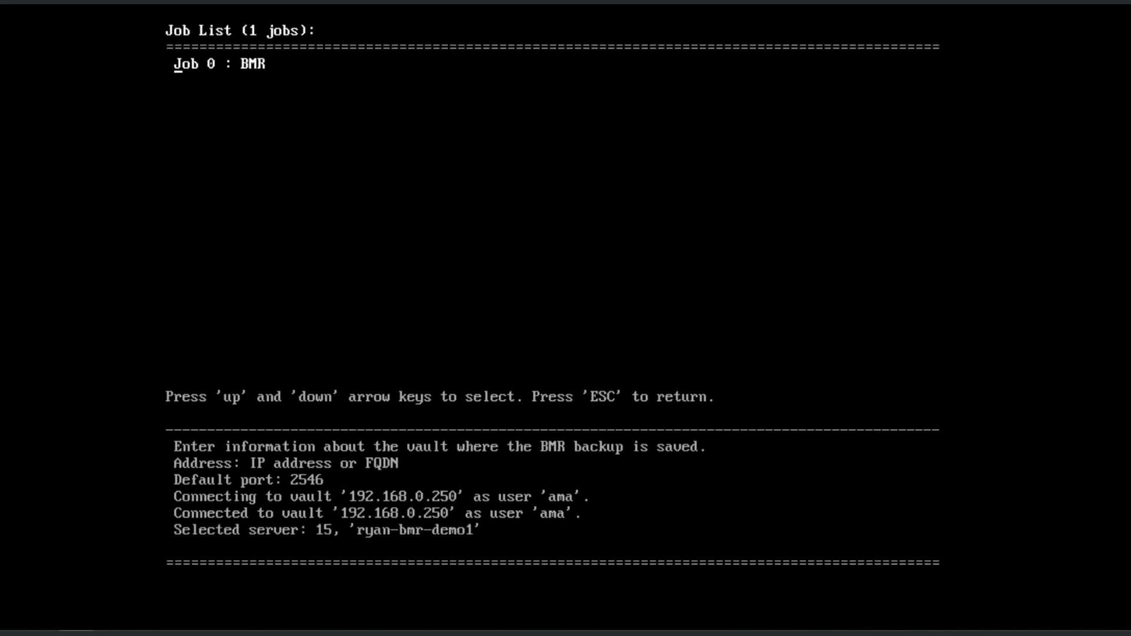
pyautogui.press('Return')
pyautogui.press('Down')
pyautogui.press('Down')
pyautogui.press('Down')
pyautogui.press('Down')
pyautogui.press('Down')
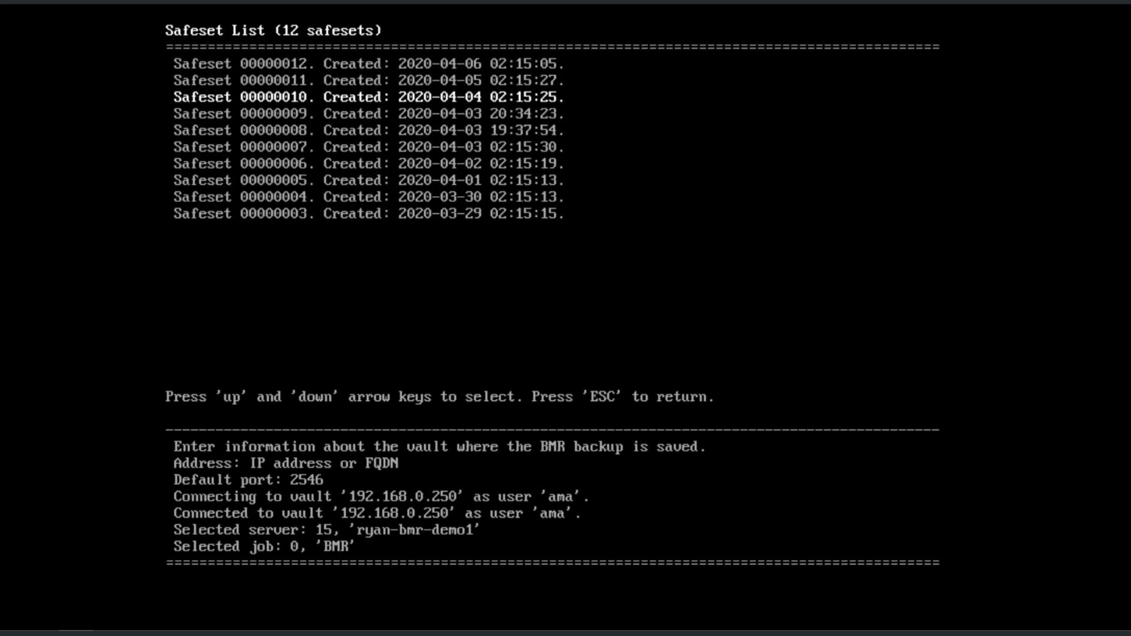
pyautogui.press('Down')
pyautogui.press('Down')
pyautogui.press('Down')
pyautogui.press('Return')
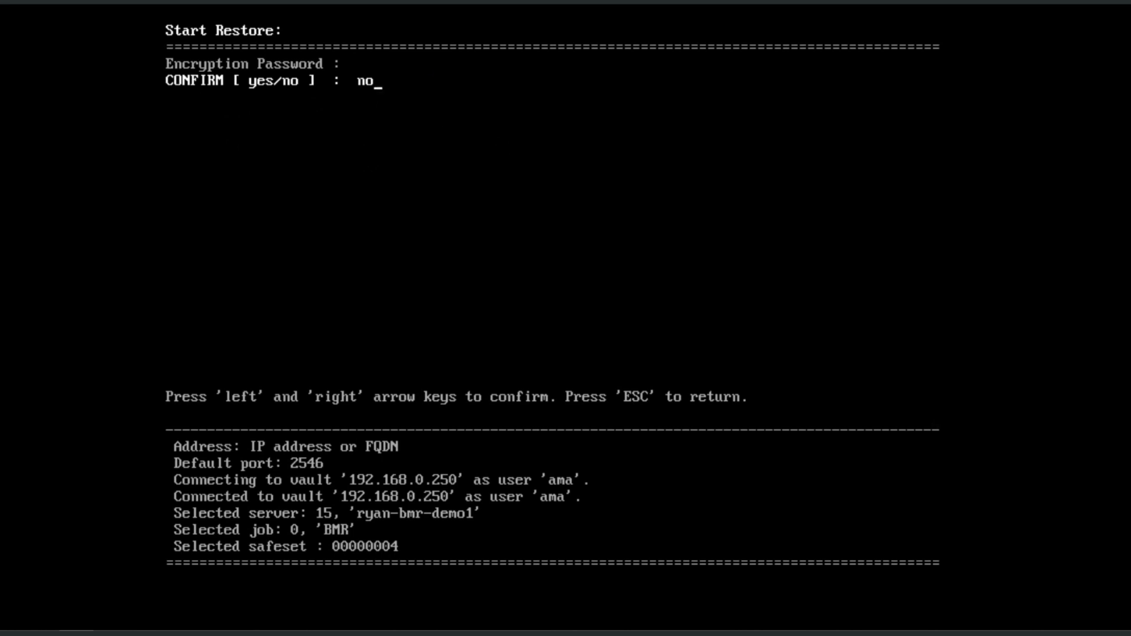
# Confirm and run the restore from safeset 00000004, then reboot the recovered VM.
pyautogui.press('Left')
pyautogui.press('Return')
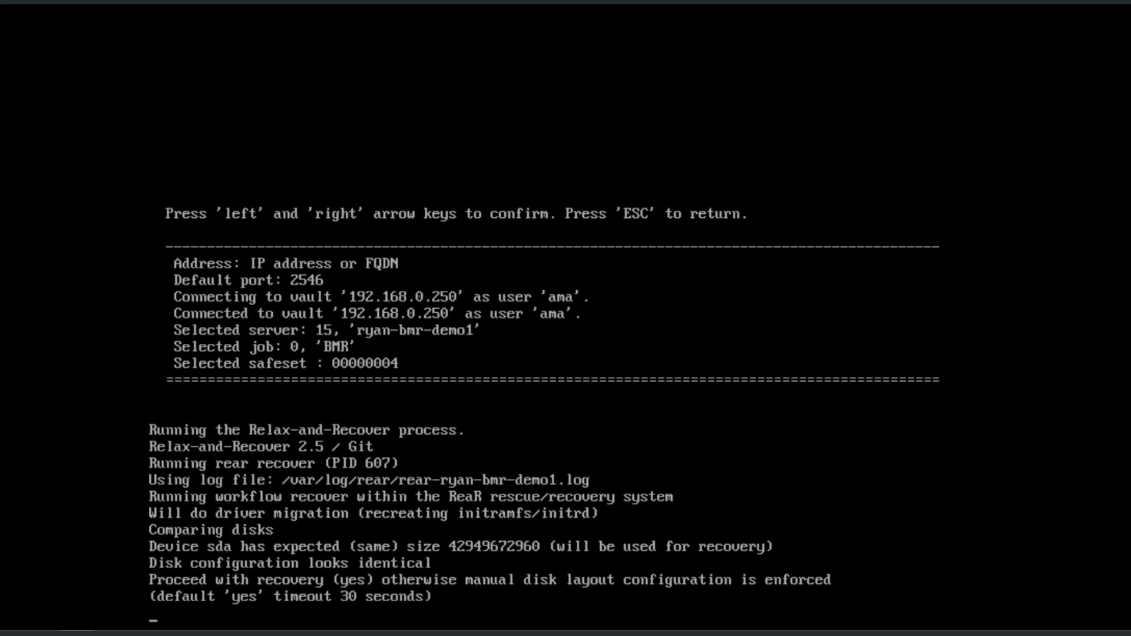
pyautogui.write('es')
pyautogui.press('Return')
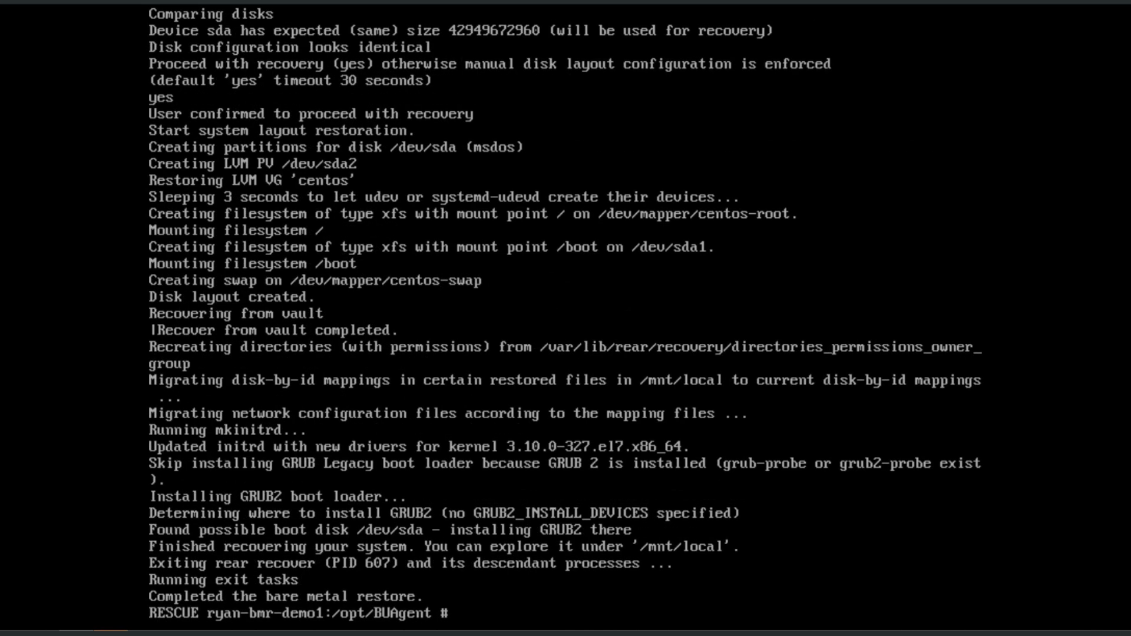
pyautogui.write('reboot')
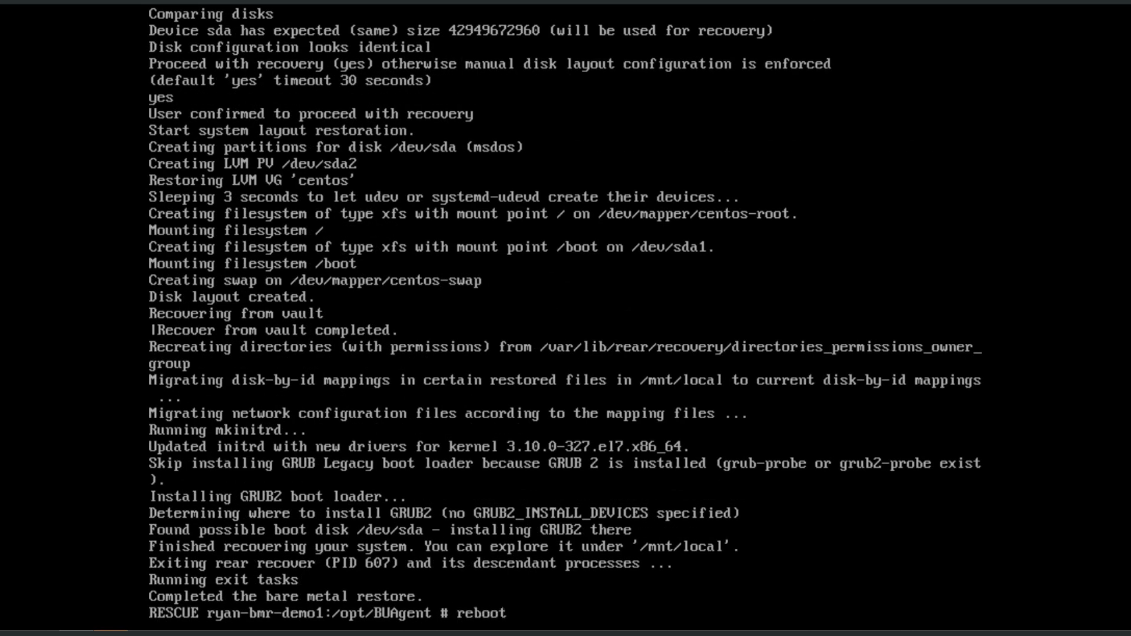
pyautogui.press('Return')
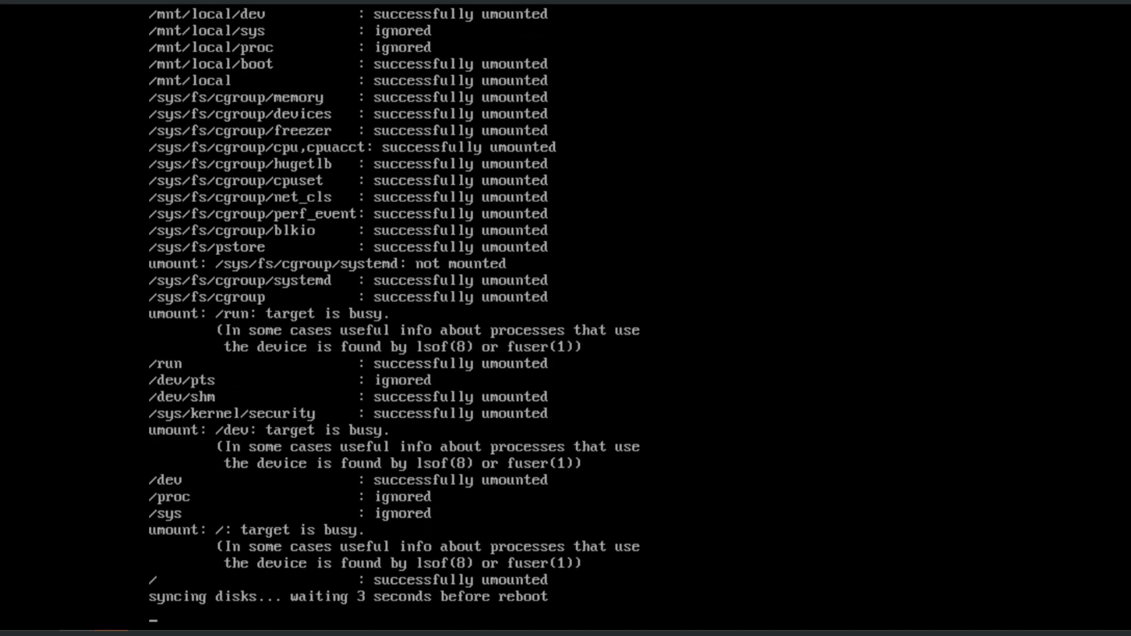